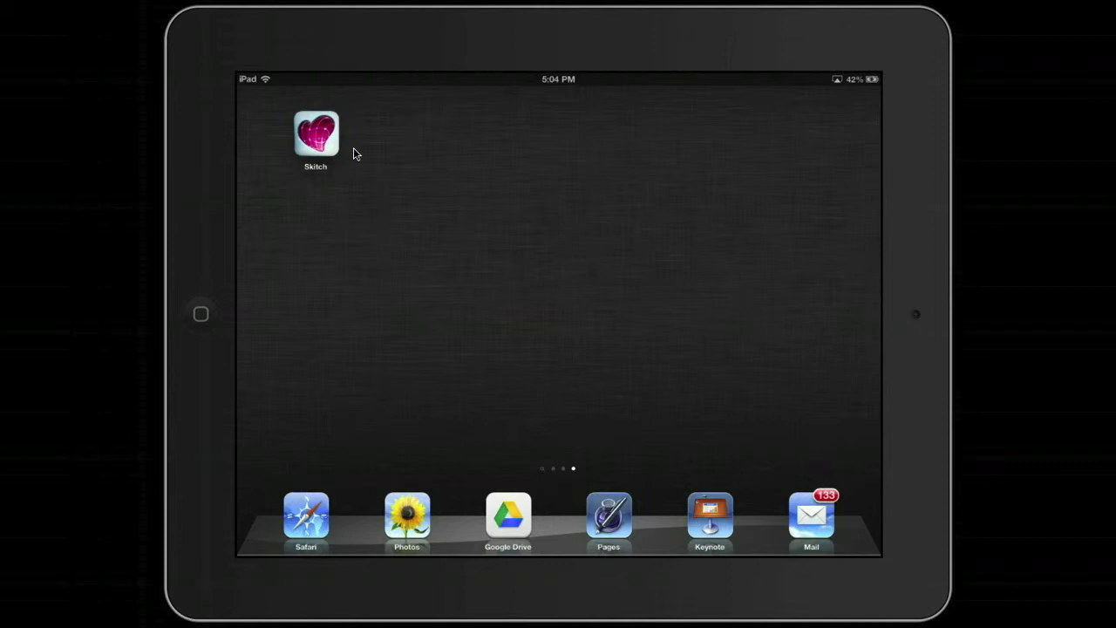
# Step: Open Skitch and skip signing in to an Evernote account
pyautogui.click(341, 143)
pyautogui.click(335, 141)
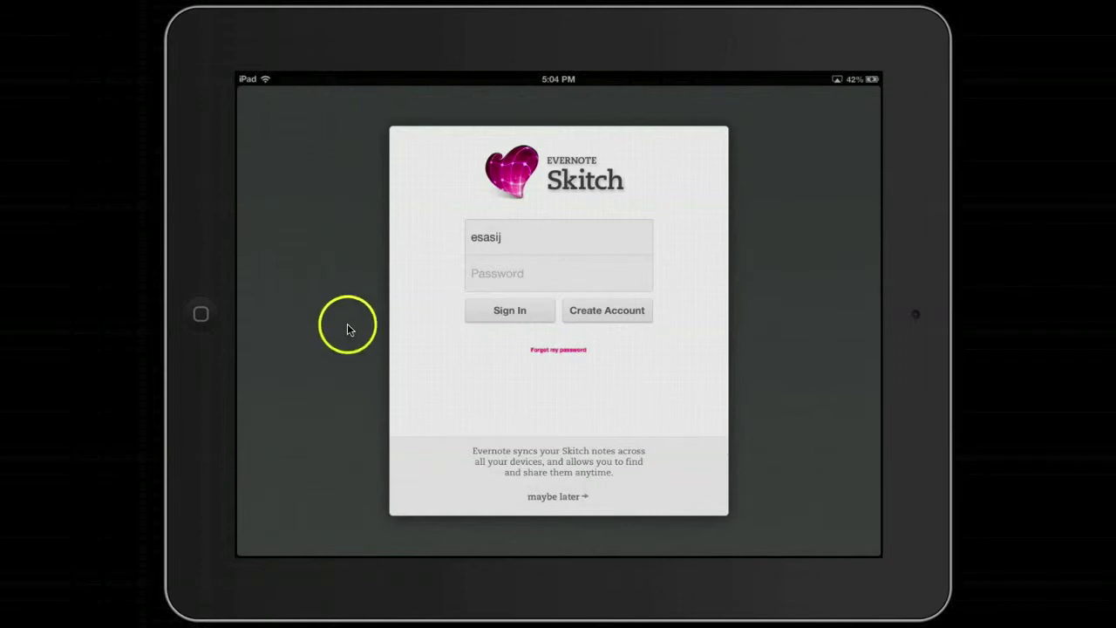
pyautogui.click(567, 499)
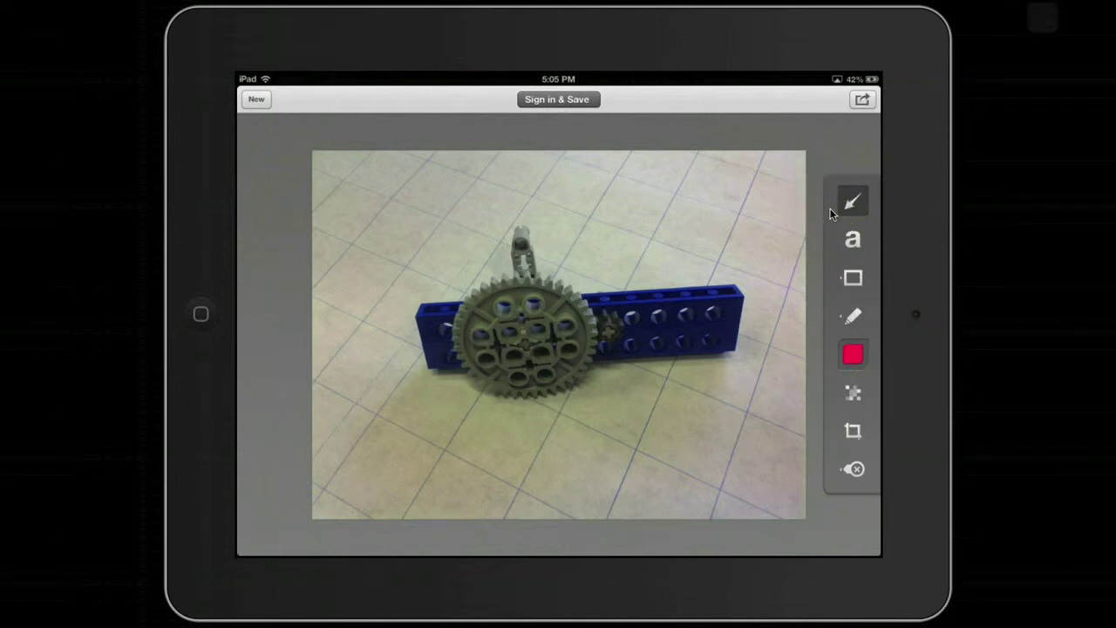
# Step: Draw a pink arrow pointing at the small gear beside the large one, and shorten the arrow from its tail end
pyautogui.moveTo(715, 209); pyautogui.dragTo(617, 326)
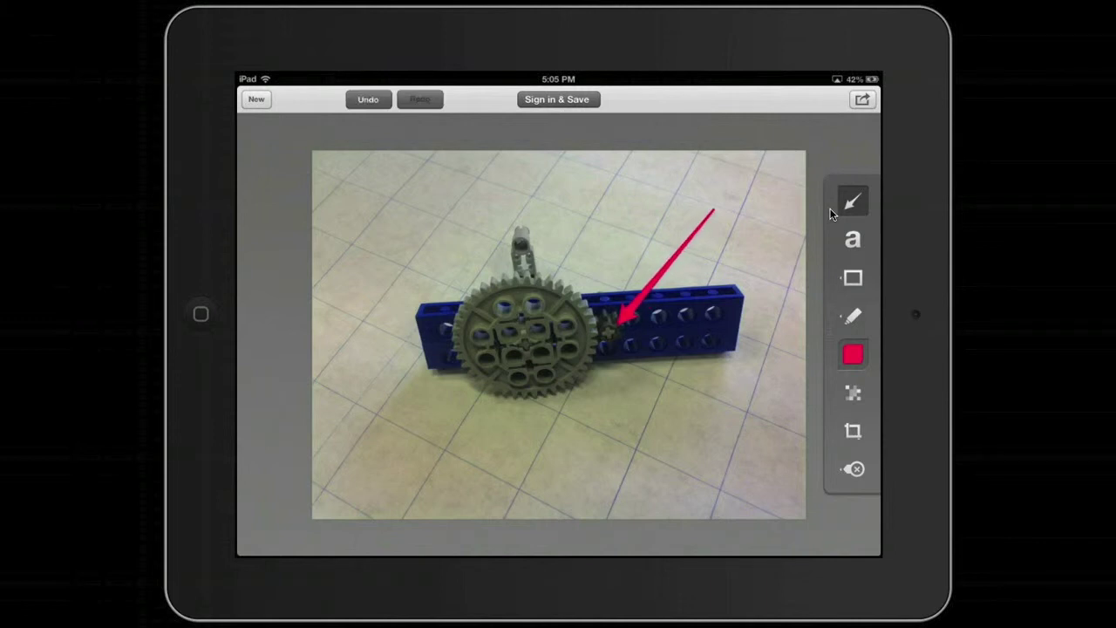
pyautogui.click(667, 268)
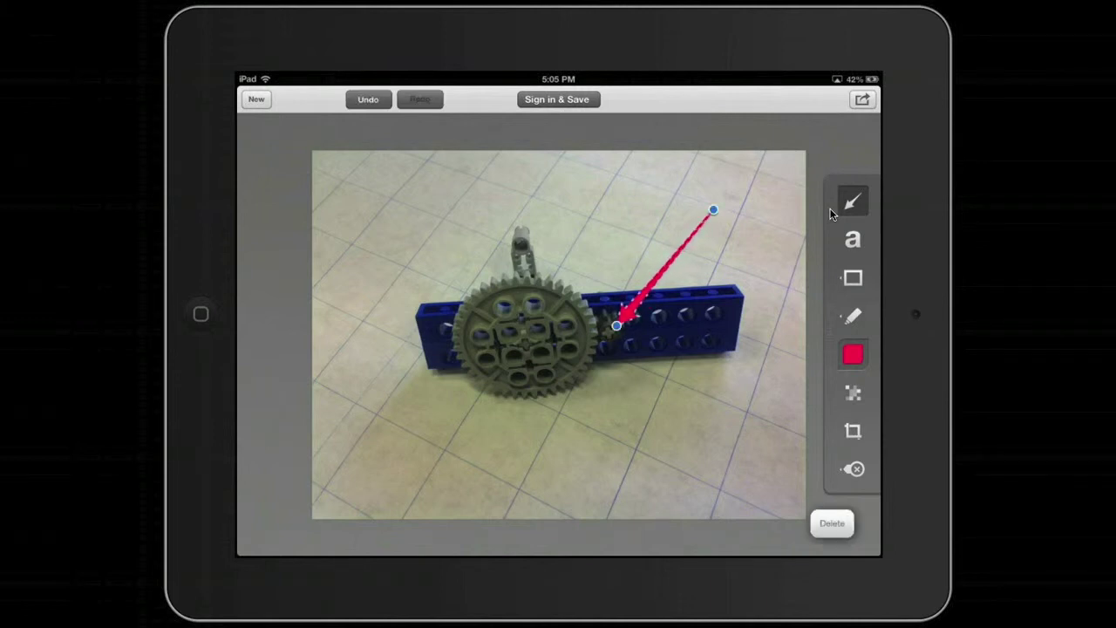
pyautogui.moveTo(714, 209); pyautogui.dragTo(655, 241)
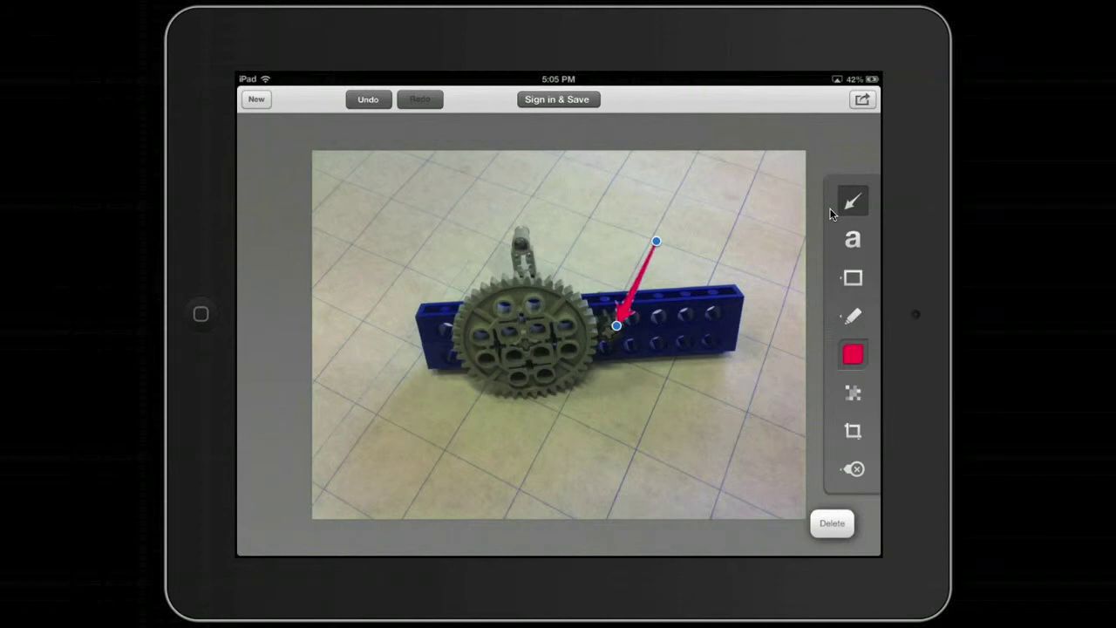
# Step: Add the text label "Follower" just above the tail of the arrow
pyautogui.click(852, 239)
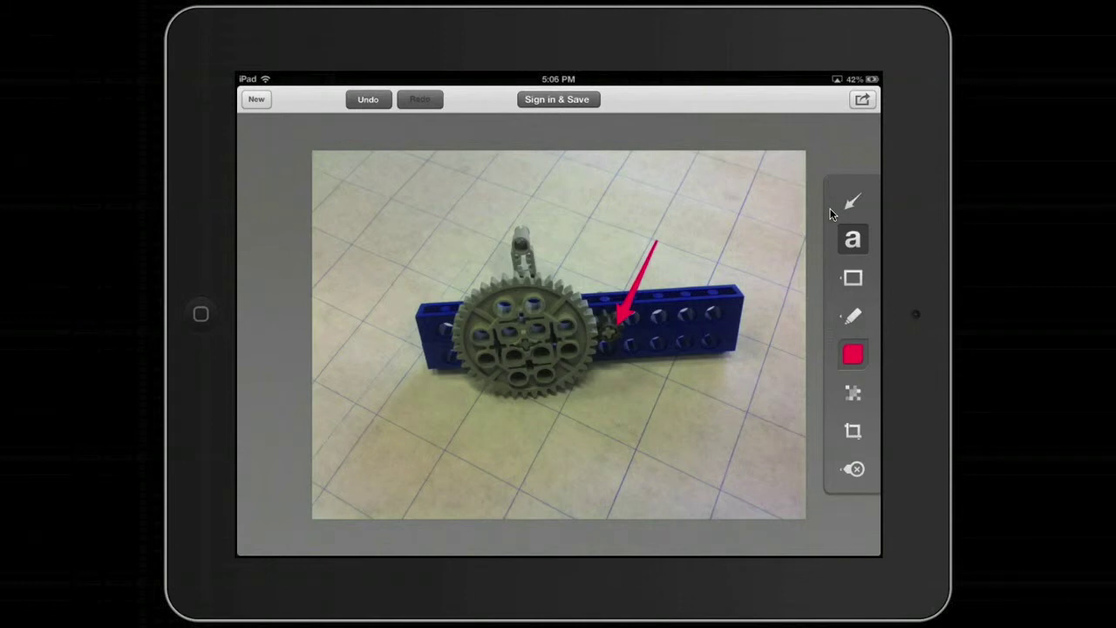
pyautogui.click(642, 218)
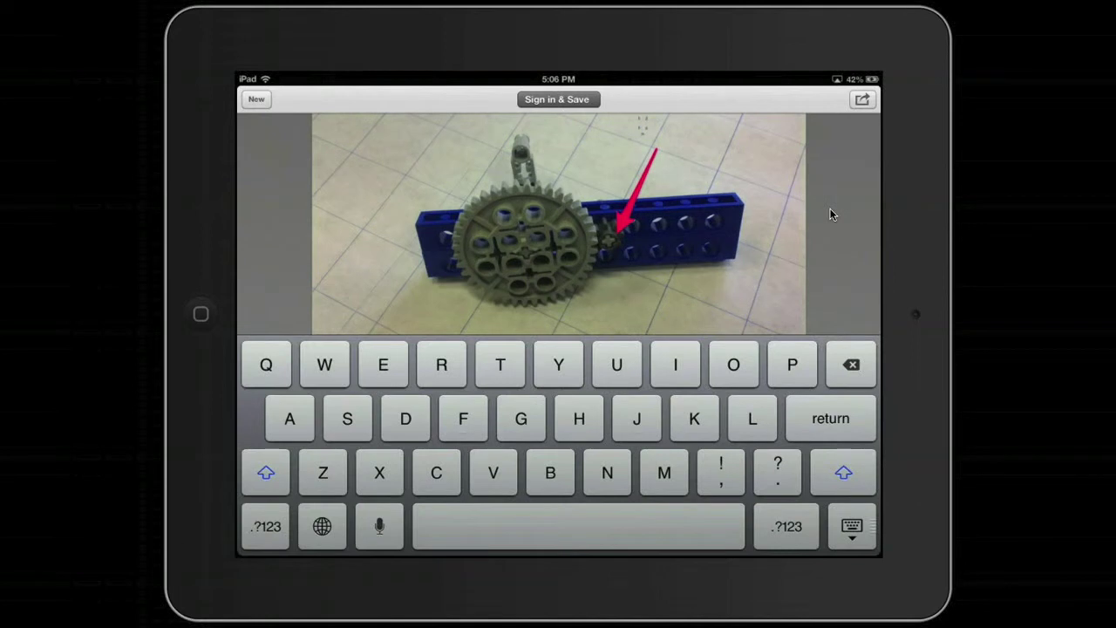
pyautogui.write('Follower')
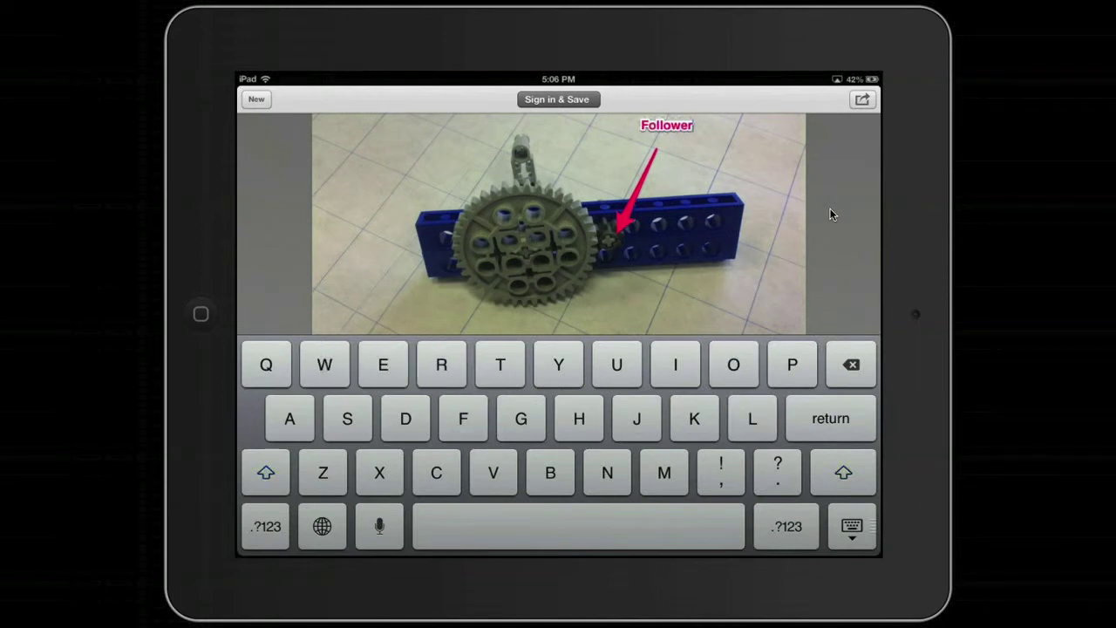
pyautogui.press('Return')
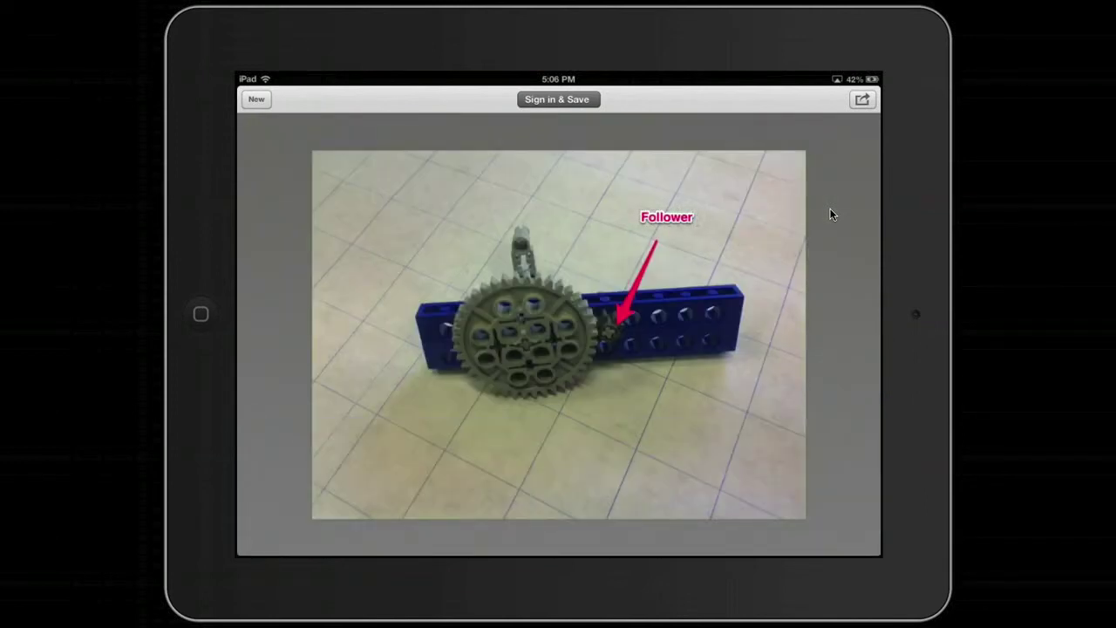
# Step: Enlarge the "Follower" text label slightly
pyautogui.click(675, 217)
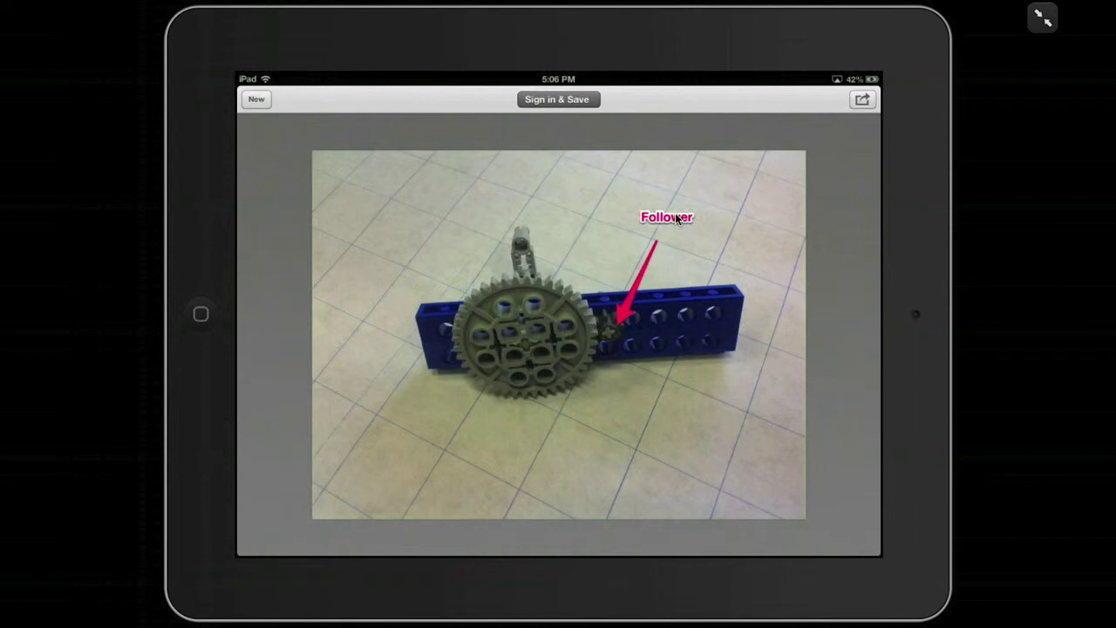
pyautogui.click(676, 218)
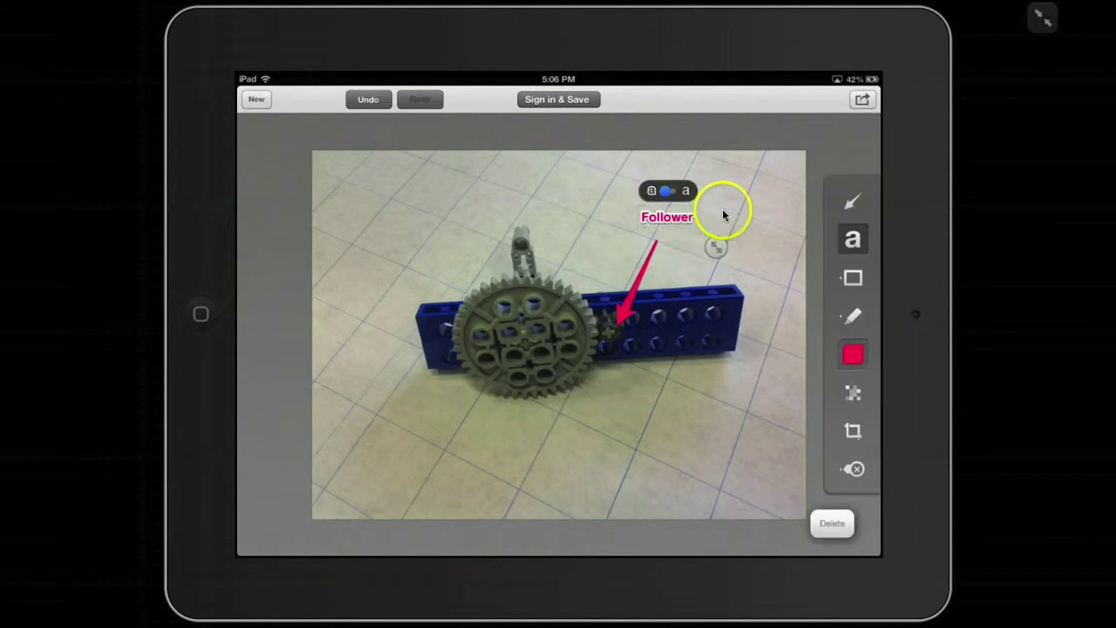
pyautogui.moveTo(719, 229); pyautogui.dragTo(737, 254)
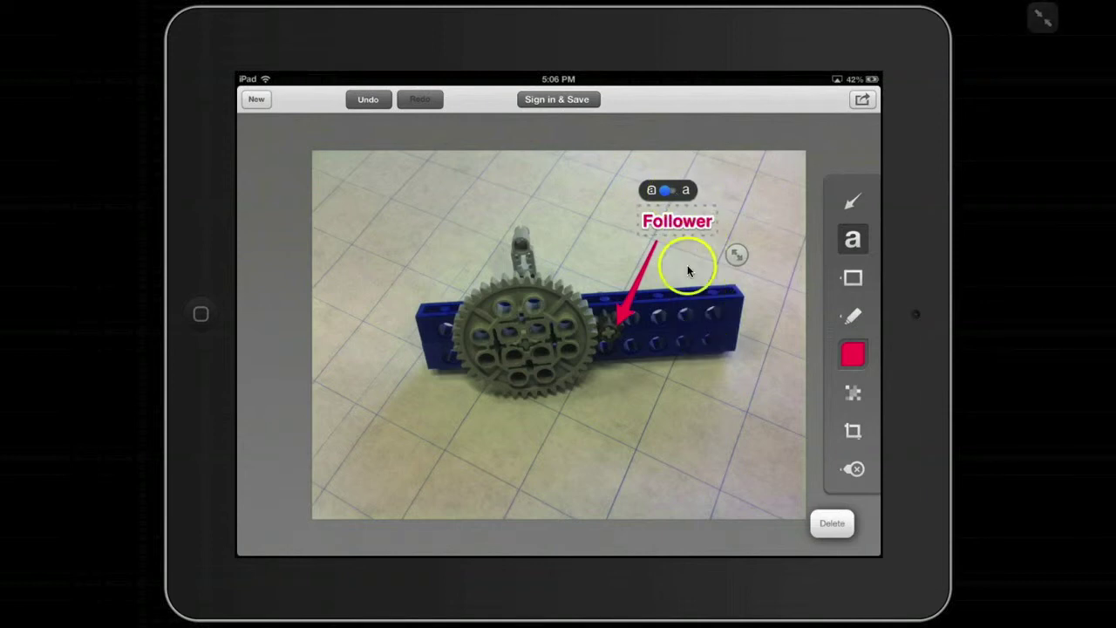
# Step: Draw an ellipse around the upright grey piece above the large gear
pyautogui.click(853, 277)
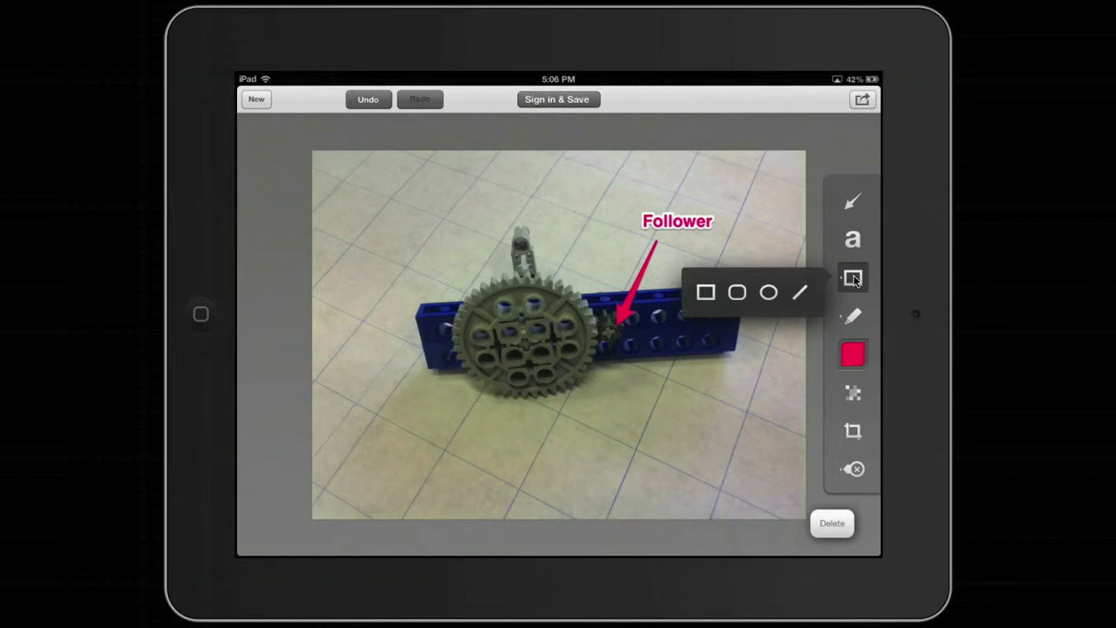
pyautogui.click(853, 277)
pyautogui.moveTo(492, 203); pyautogui.dragTo(554, 272)
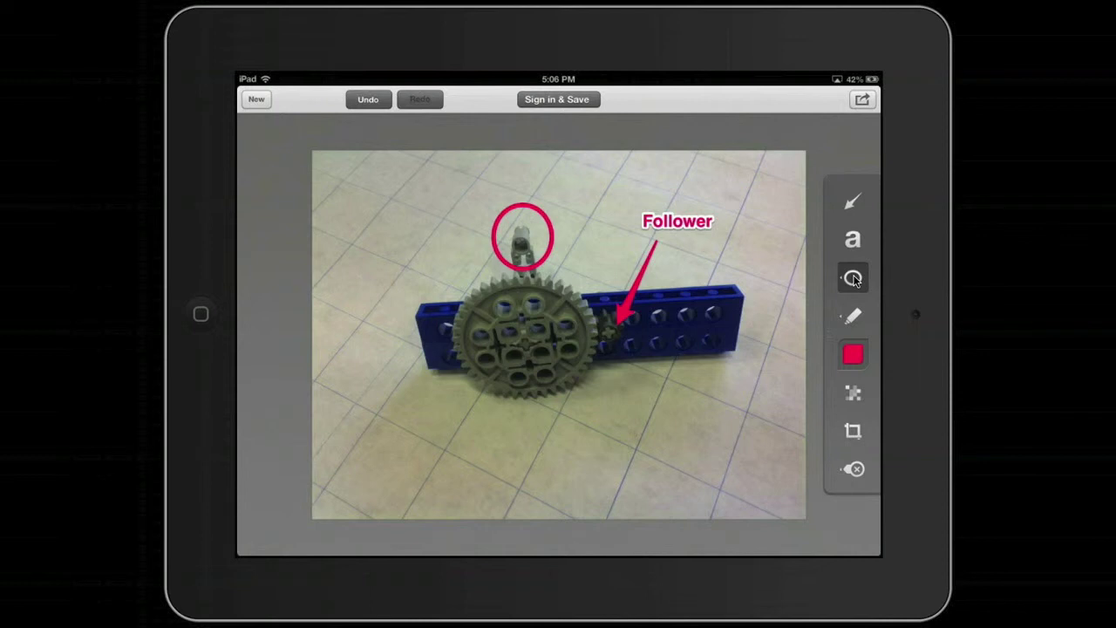
# Step: Reduce the circle's line thickness by one notch and change its colour to yellow
pyautogui.click(523, 237)
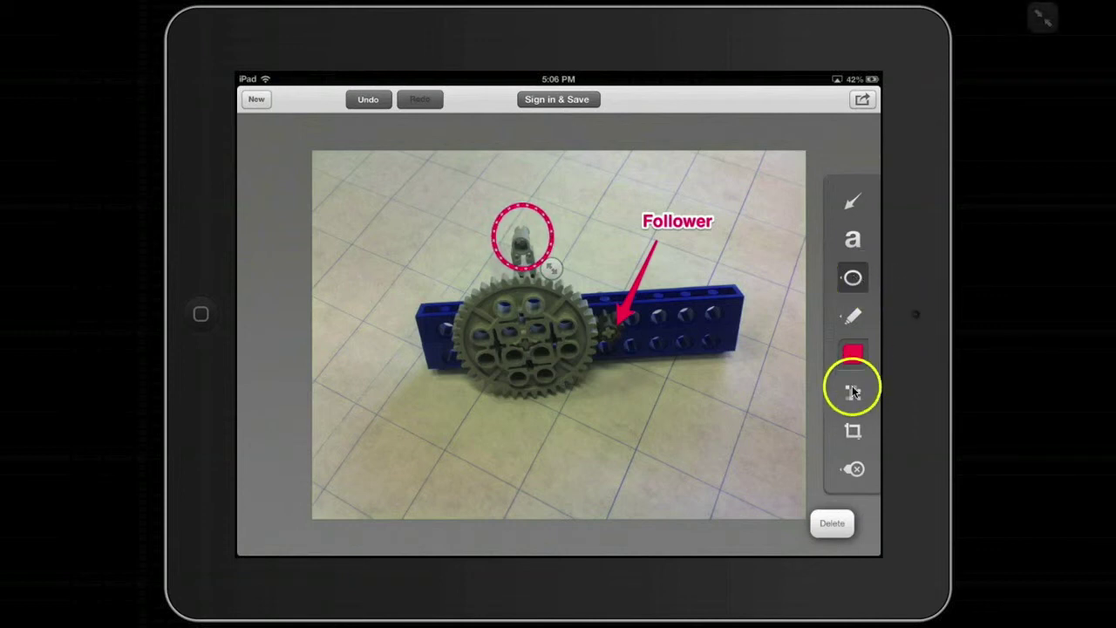
pyautogui.click(853, 358)
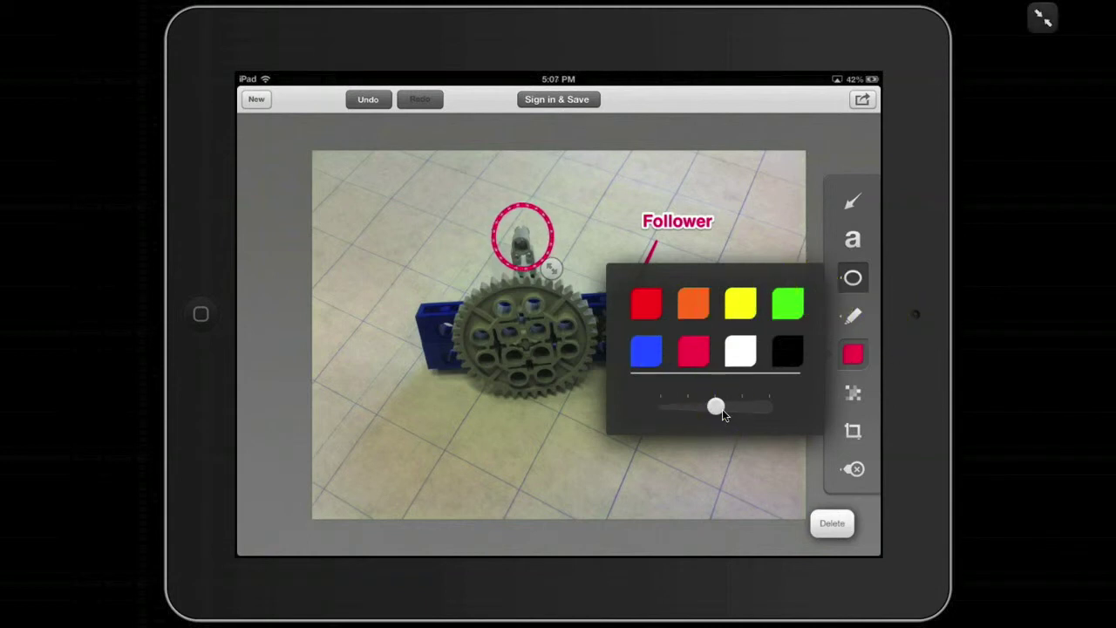
pyautogui.moveTo(718, 407); pyautogui.dragTo(689, 406)
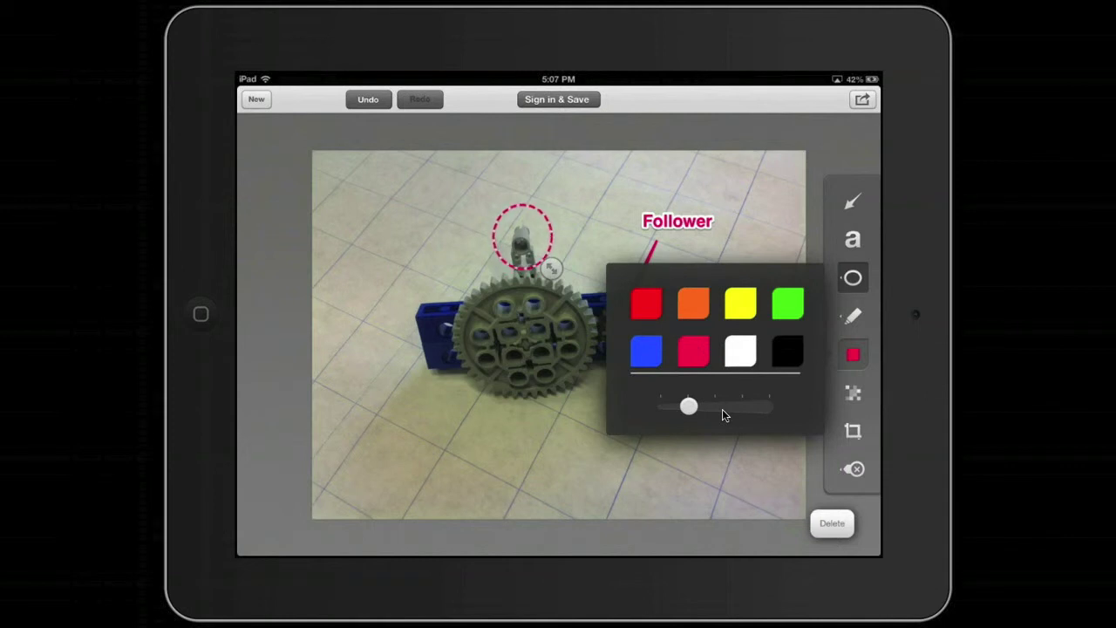
pyautogui.click(740, 303)
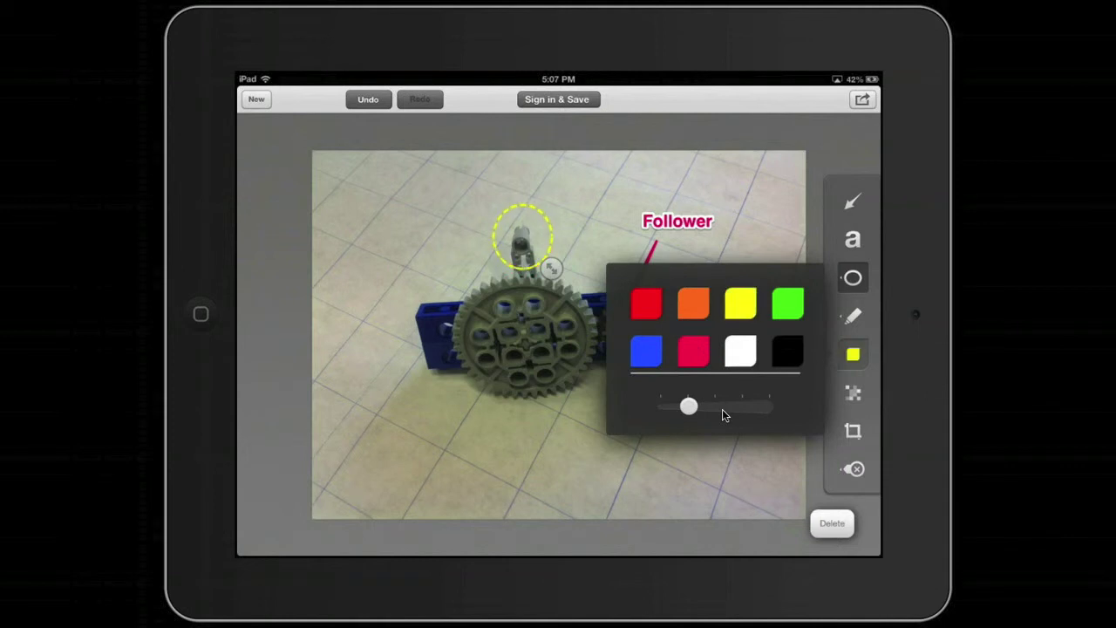
pyautogui.click(852, 354)
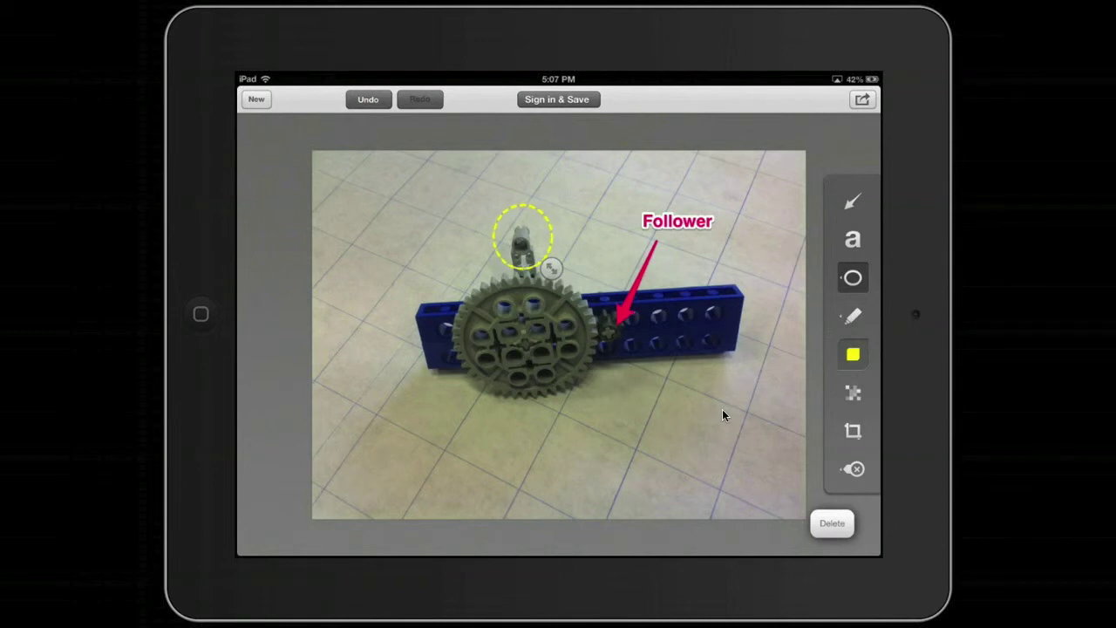
pyautogui.click(759, 404)
# Step: Pixelate the upper part of the large gear
pyautogui.click(850, 325)
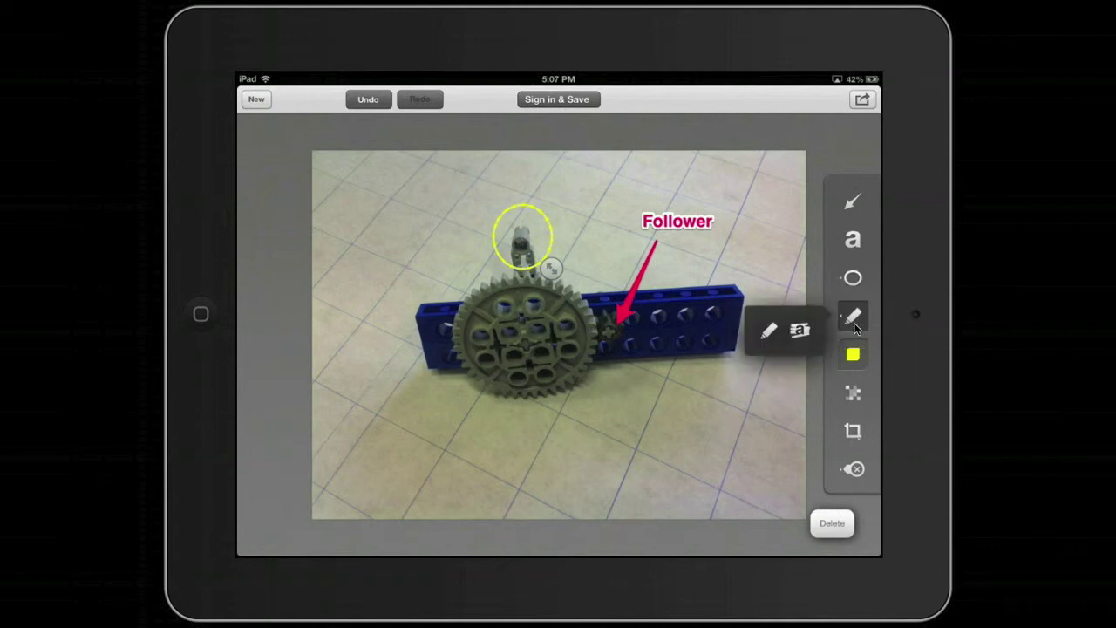
pyautogui.click(859, 393)
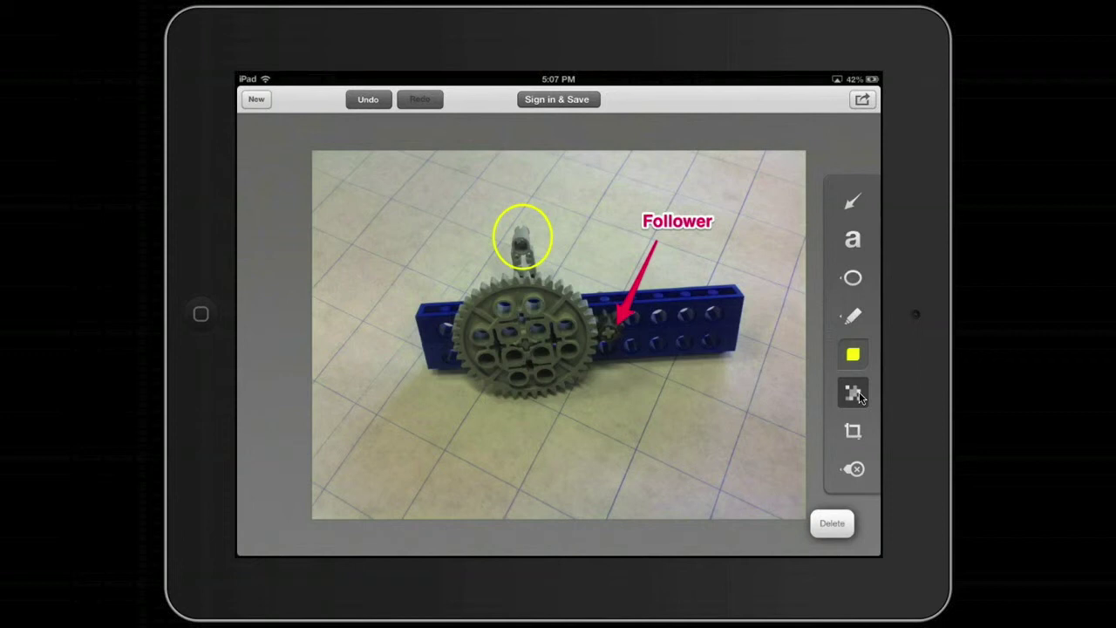
pyautogui.moveTo(445, 266); pyautogui.dragTo(602, 353)
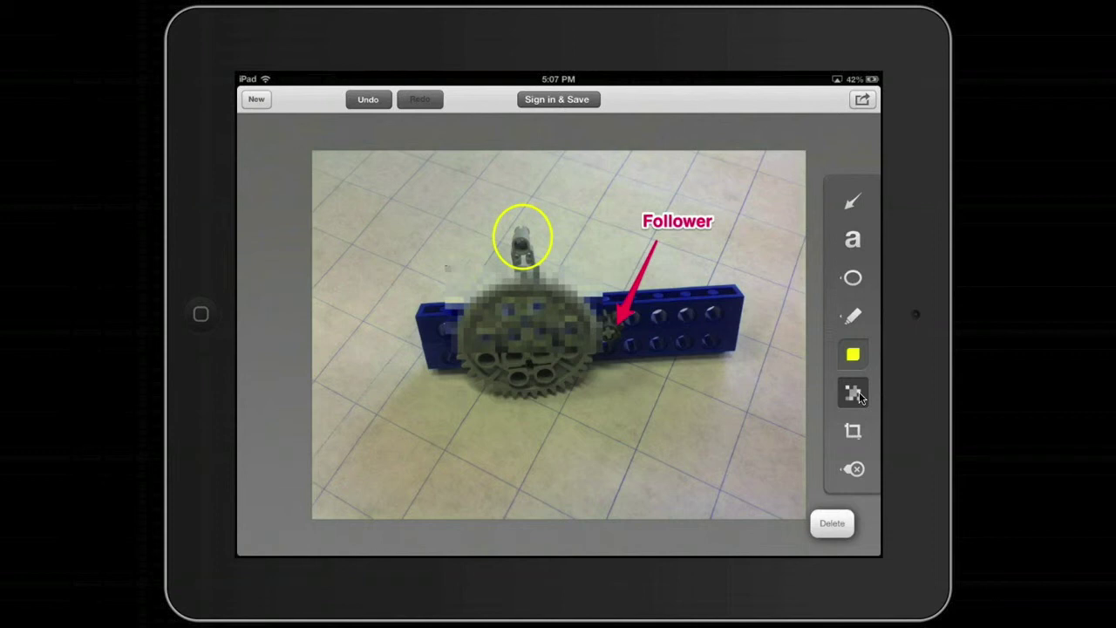
# Step: Crop the photo closer around the gears, the blue beam and the annotations
pyautogui.click(856, 431)
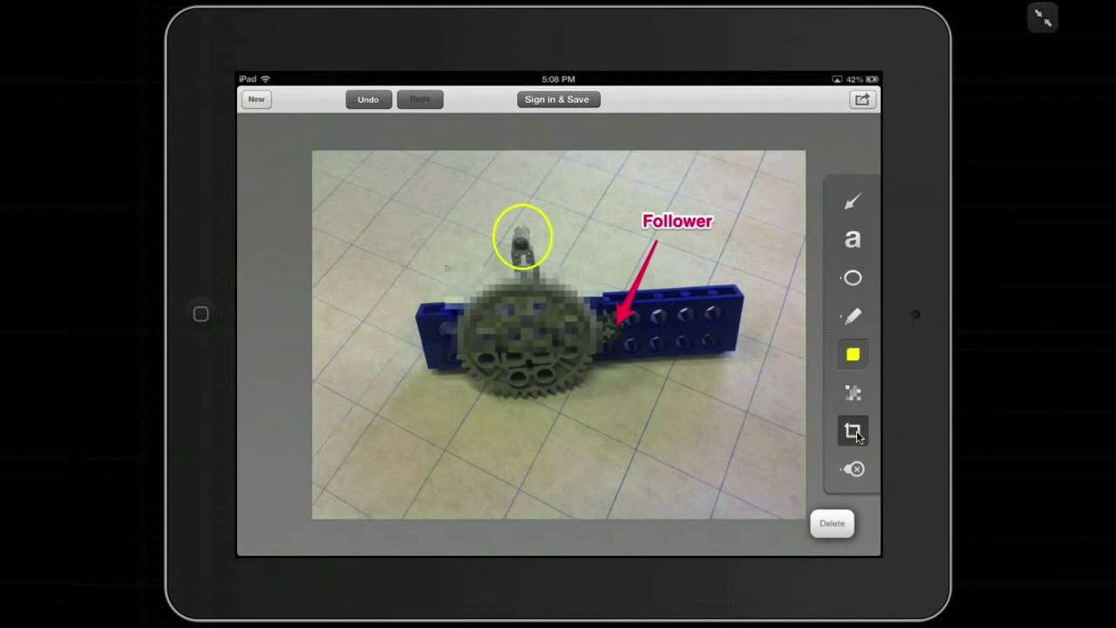
pyautogui.moveTo(351, 161); pyautogui.dragTo(769, 434)
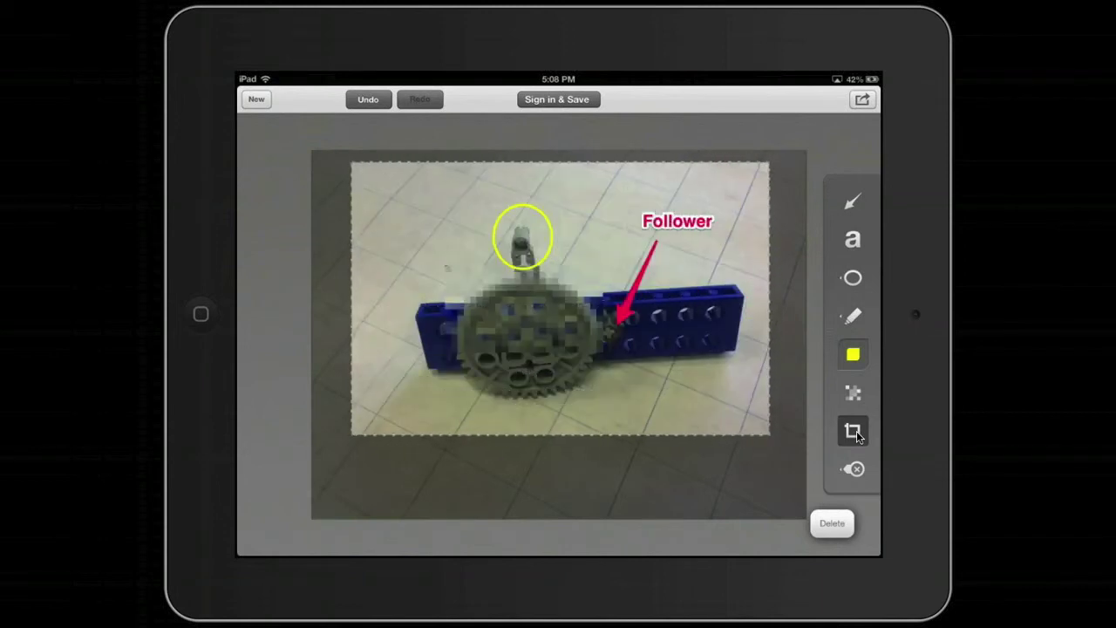
pyautogui.click(856, 432)
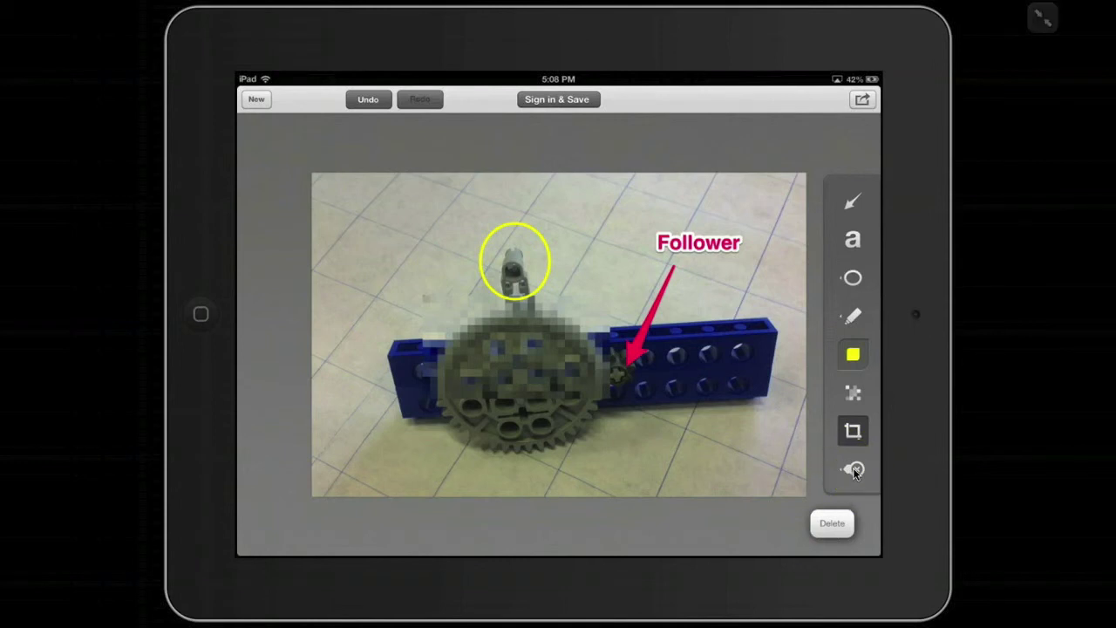
# Step: Place a blue question mark stamp beside the yellow circle, pointing at it
pyautogui.click(854, 470)
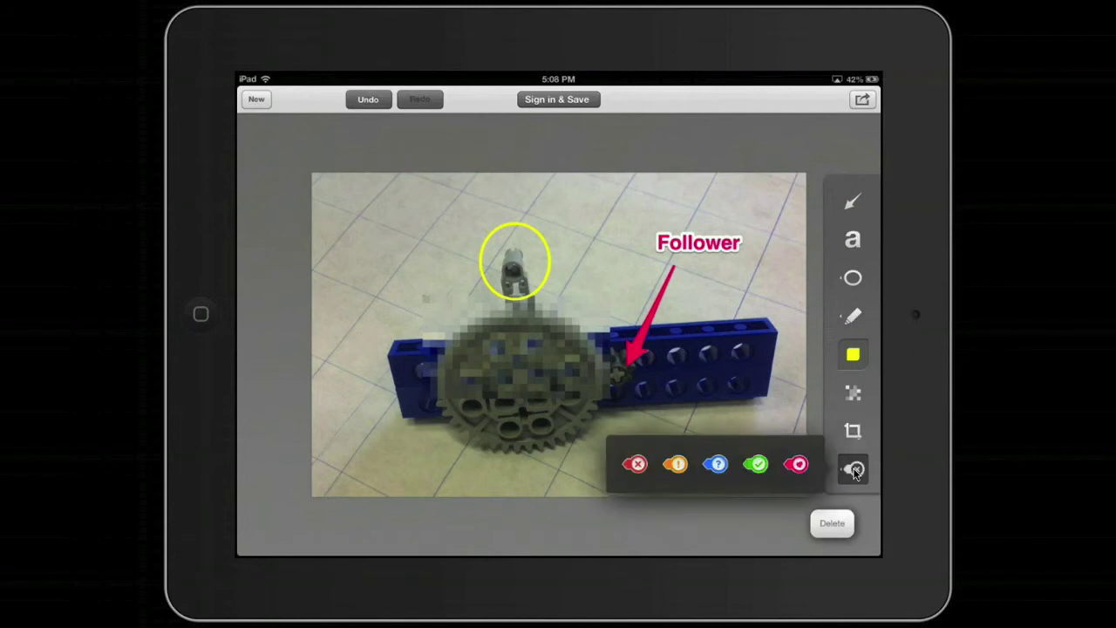
pyautogui.moveTo(855, 471)
pyautogui.mouseDown()
pyautogui.moveTo(872, 453)
pyautogui.moveTo(763, 426)
pyautogui.moveTo(718, 466)
pyautogui.mouseUp()
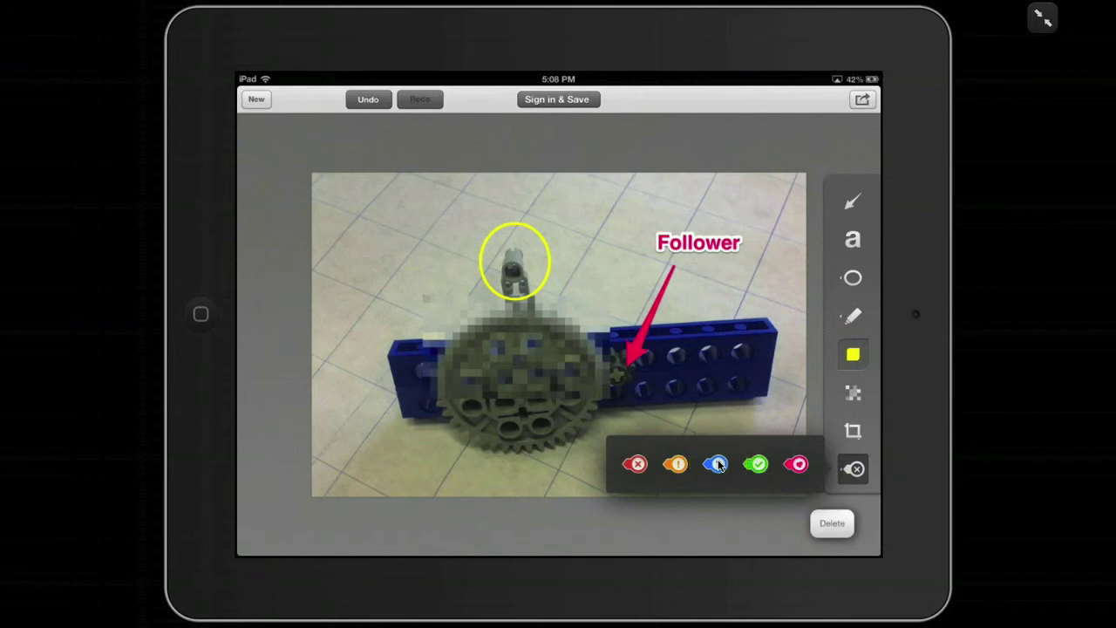
pyautogui.moveTo(877, 474); pyautogui.dragTo(875, 475)
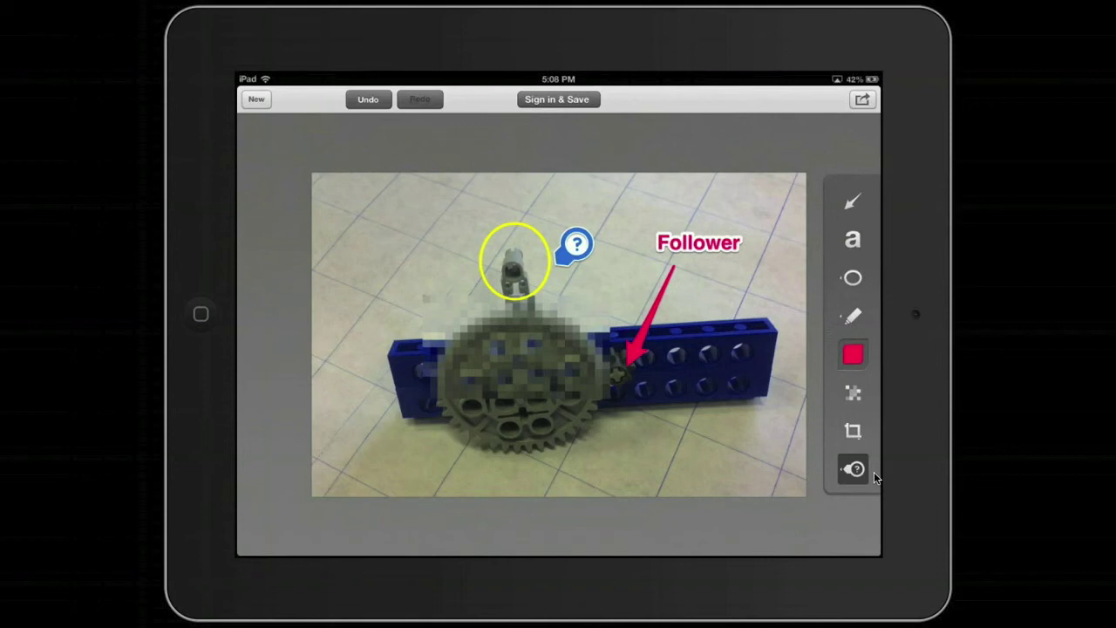
pyautogui.click(678, 250)
pyautogui.click(476, 148)
pyautogui.click(367, 99)
pyautogui.click(421, 100)
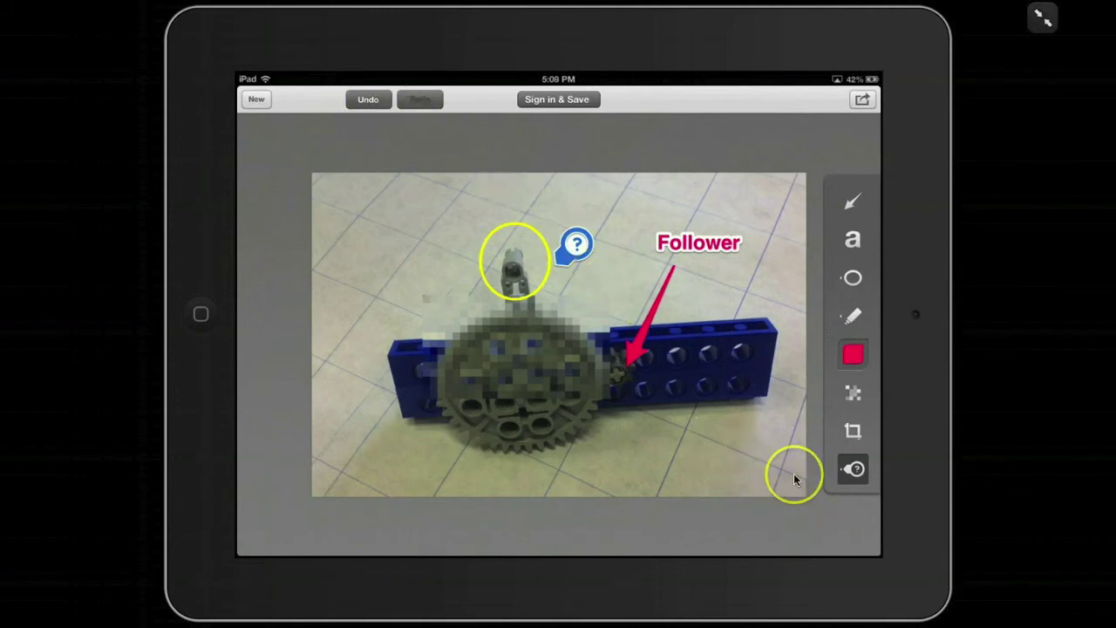
pyautogui.click(825, 523)
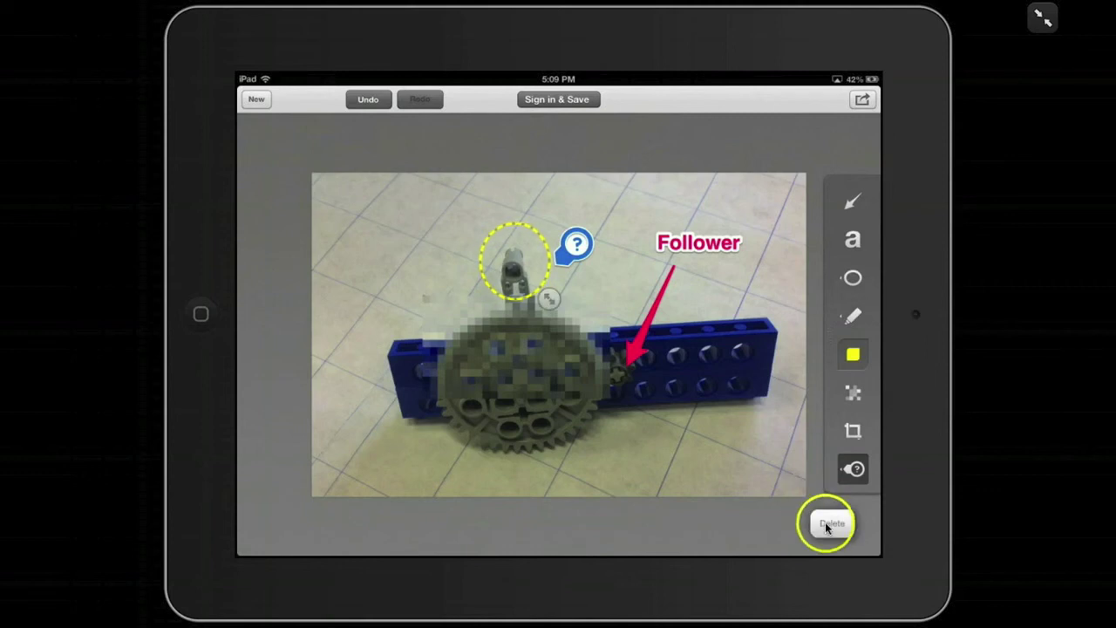
pyautogui.click(779, 511)
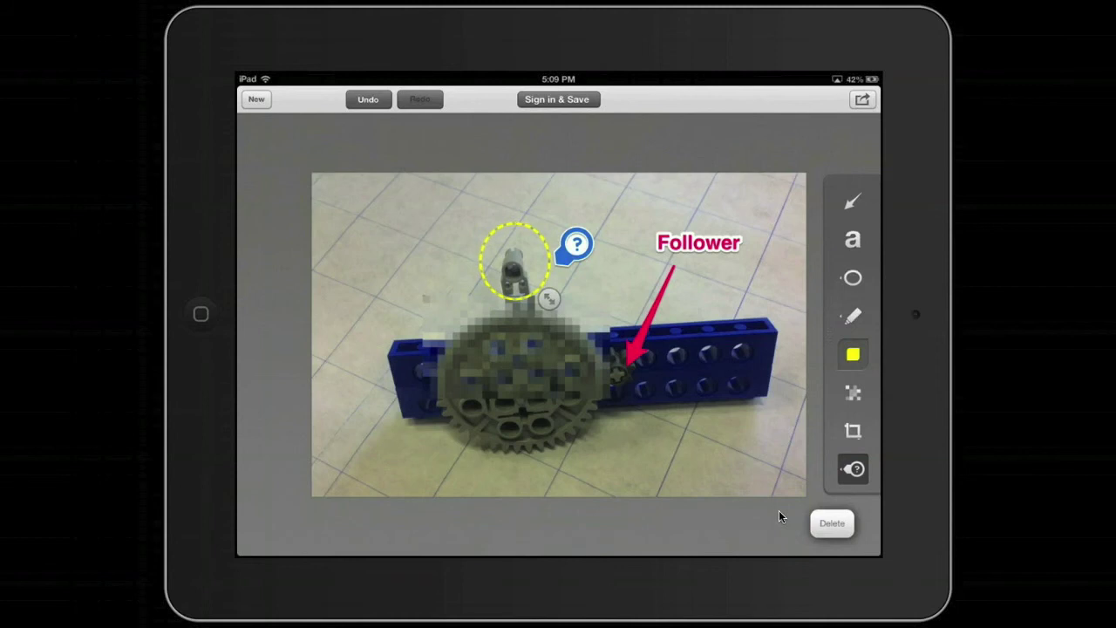
# Step: Save the annotated photo to the Camera Roll and dismiss the confirmation
pyautogui.click(847, 109)
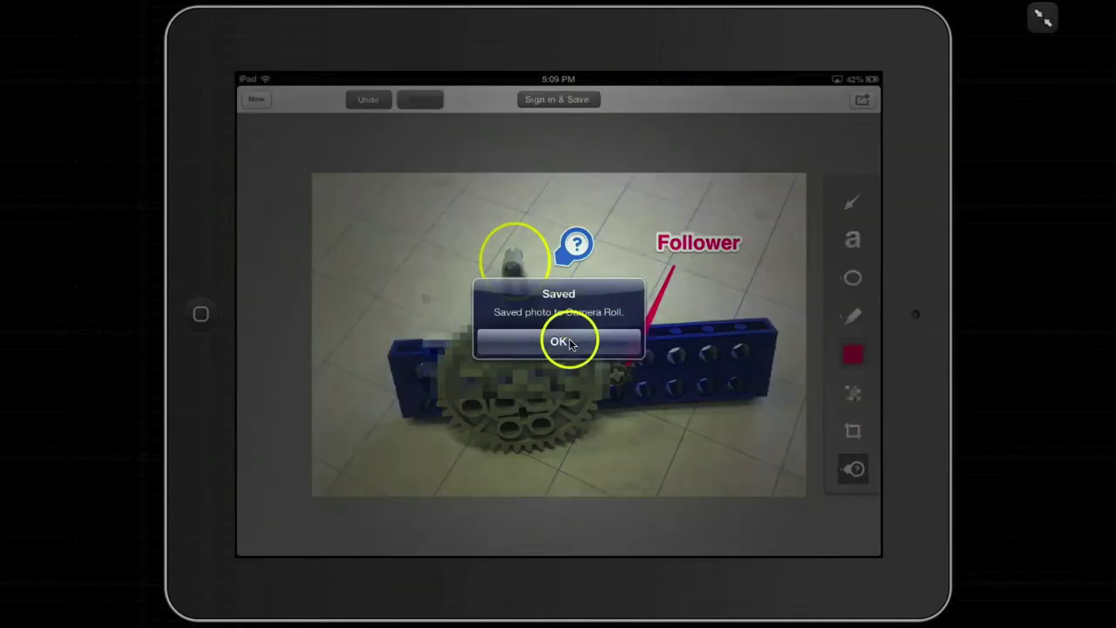
pyautogui.click(571, 345)
# Step: Start a new Skitch image
pyautogui.click(430, 200)
pyautogui.click(291, 120)
pyautogui.click(255, 100)
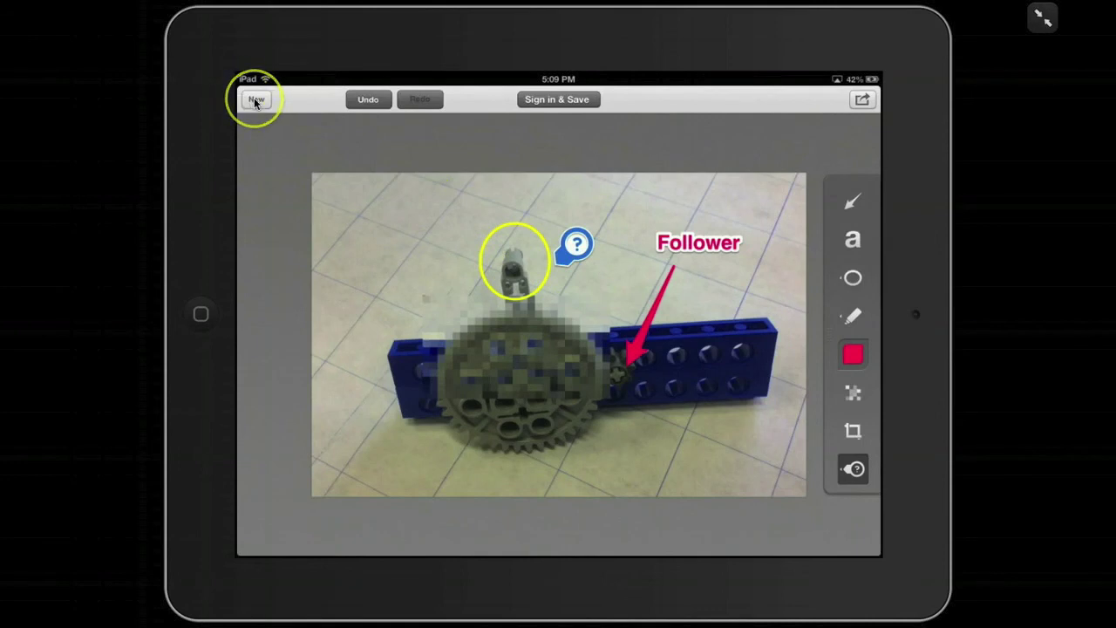